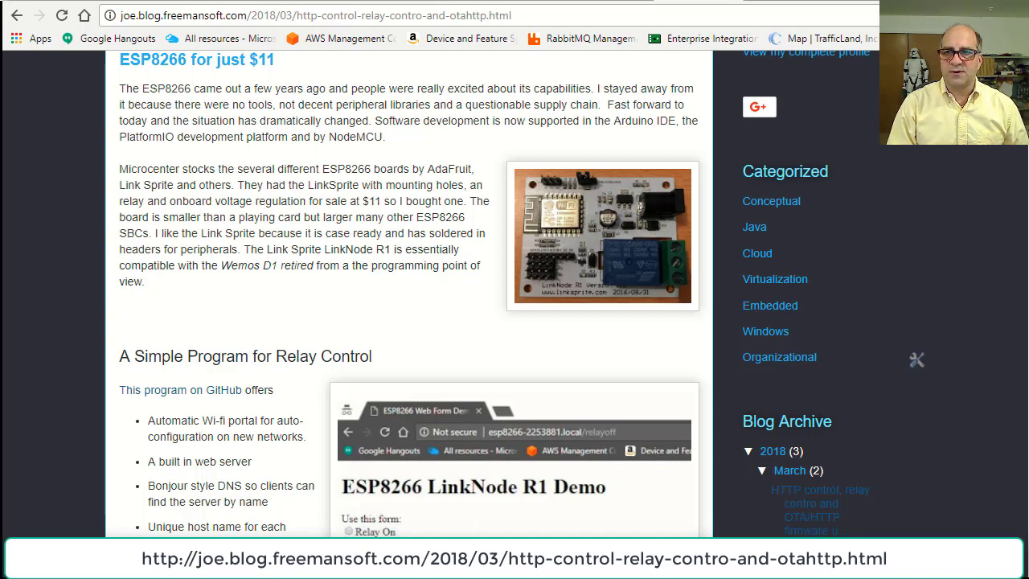
Scroll the blog post to the 'A Simple Program for Relay Control' section and its feature list.
{"action": "scroll", "coordinate": [514, 297], "scroll_direction": "down", "scroll_amount": 5}
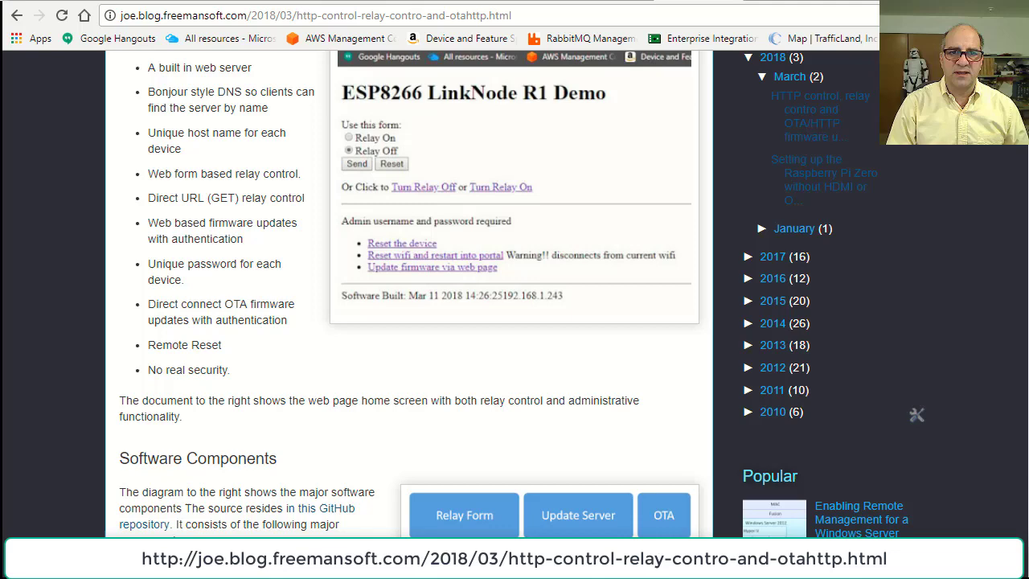
{"action": "scroll", "coordinate": [515, 298], "scroll_direction": "up", "scroll_amount": 1}
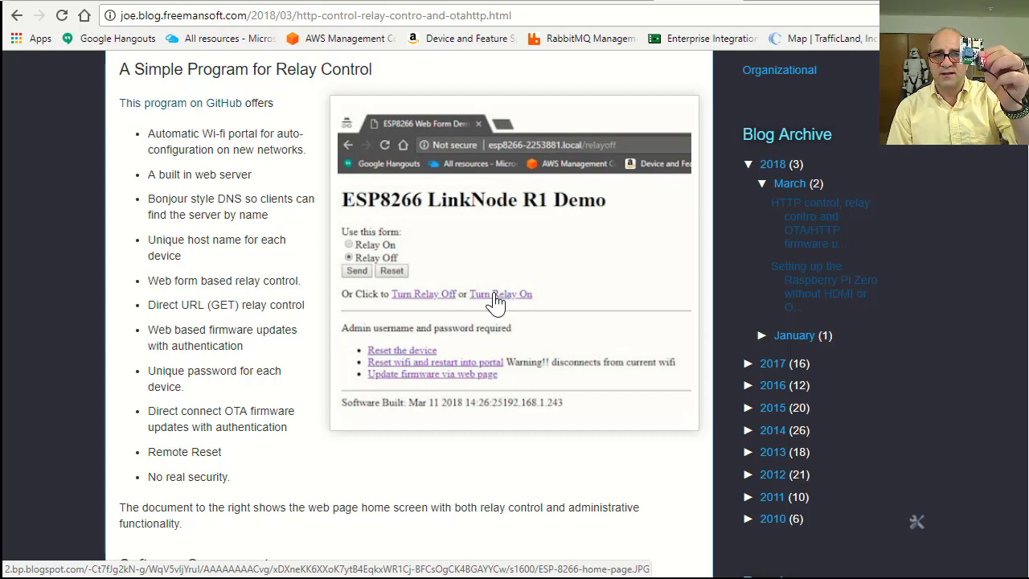
Enlarge the demo screenshot, then toggle the relay on and off twice from the ESP8266 Web Form, leaving it off.
{"action": "left_click", "coordinate": [493, 304]}
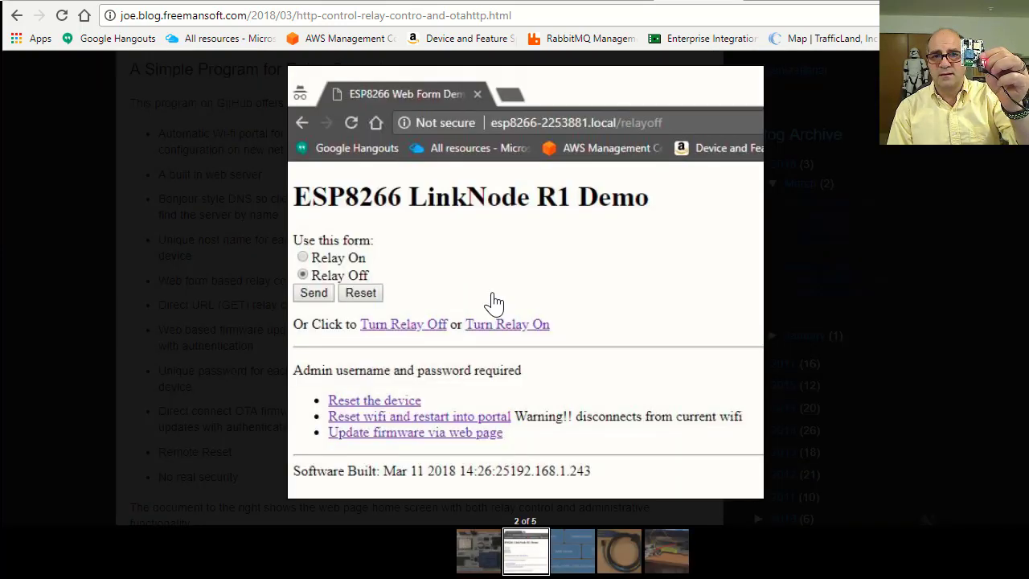
{"action": "left_click", "coordinate": [764, 2]}
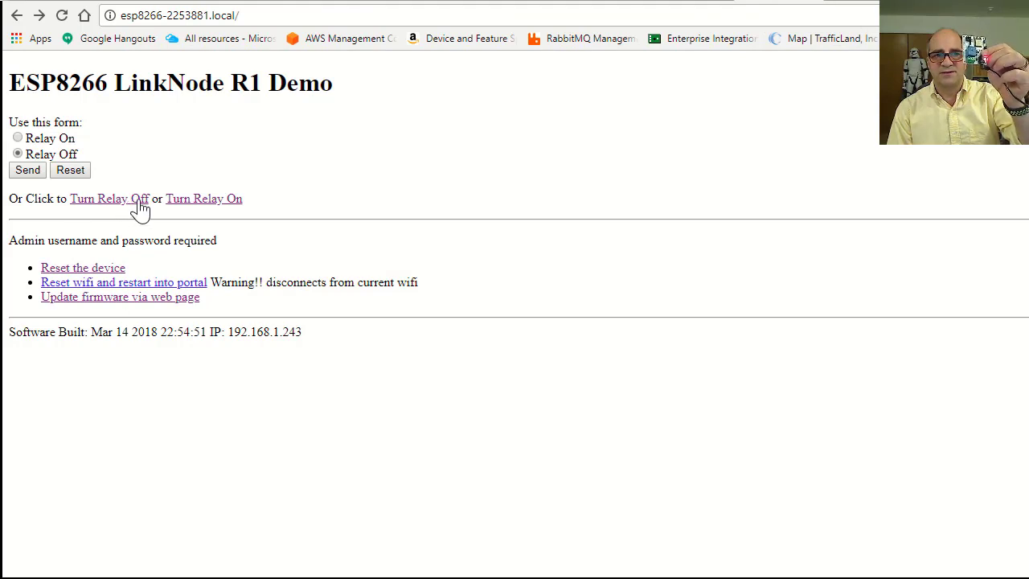
{"action": "left_click", "coordinate": [197, 203]}
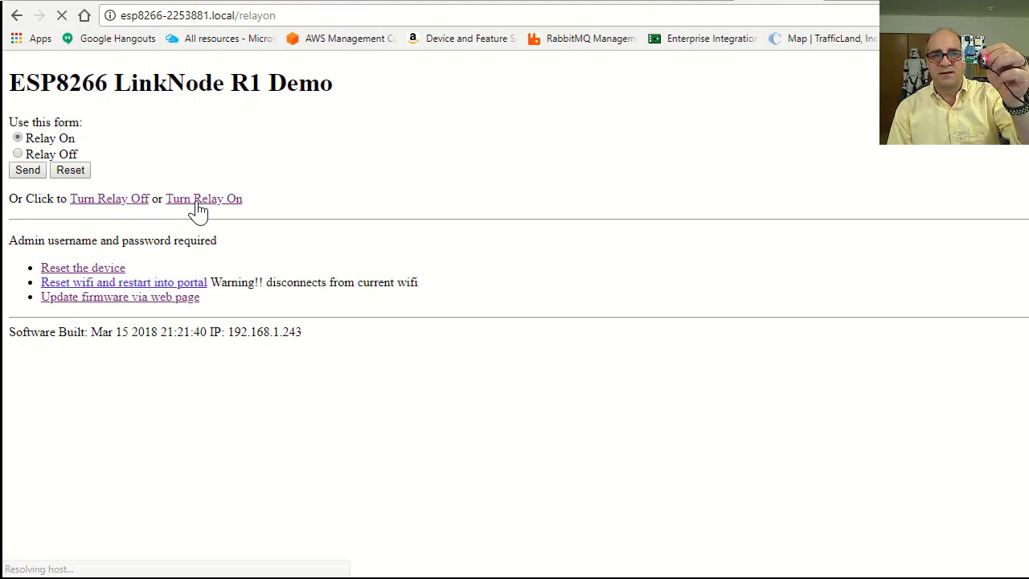
{"action": "left_click", "coordinate": [111, 202]}
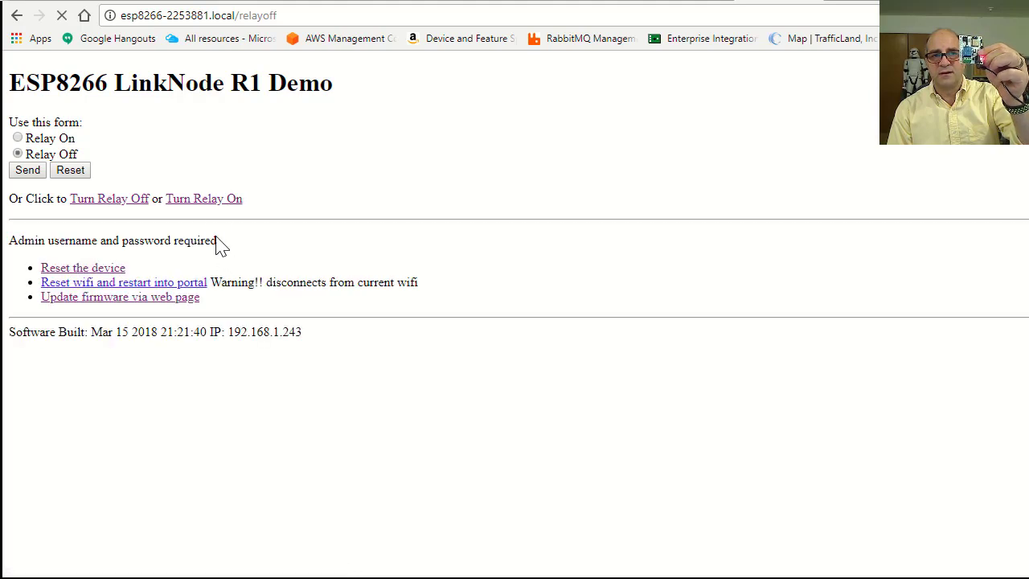
{"action": "left_click", "coordinate": [209, 209]}
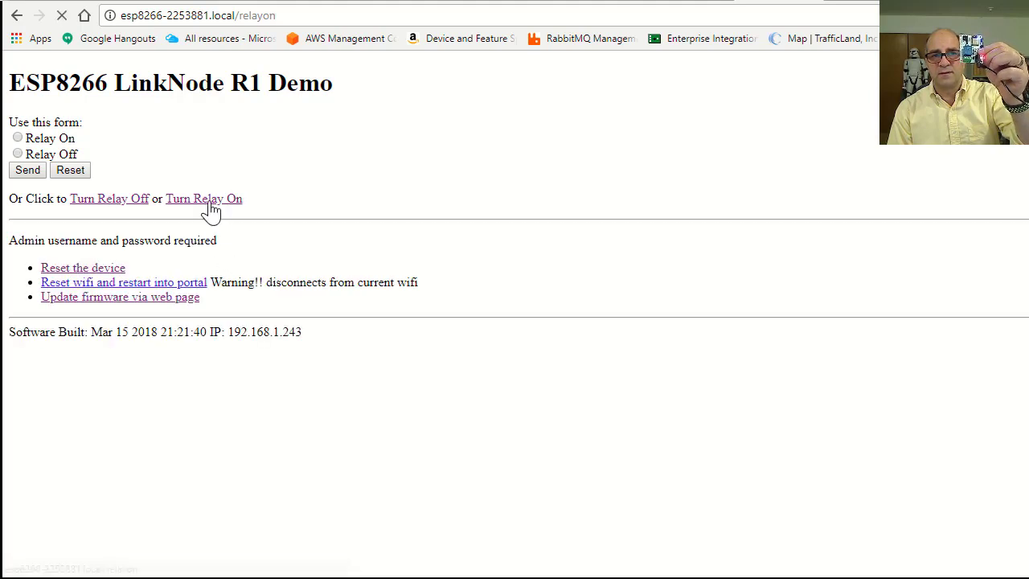
{"action": "left_click", "coordinate": [84, 203]}
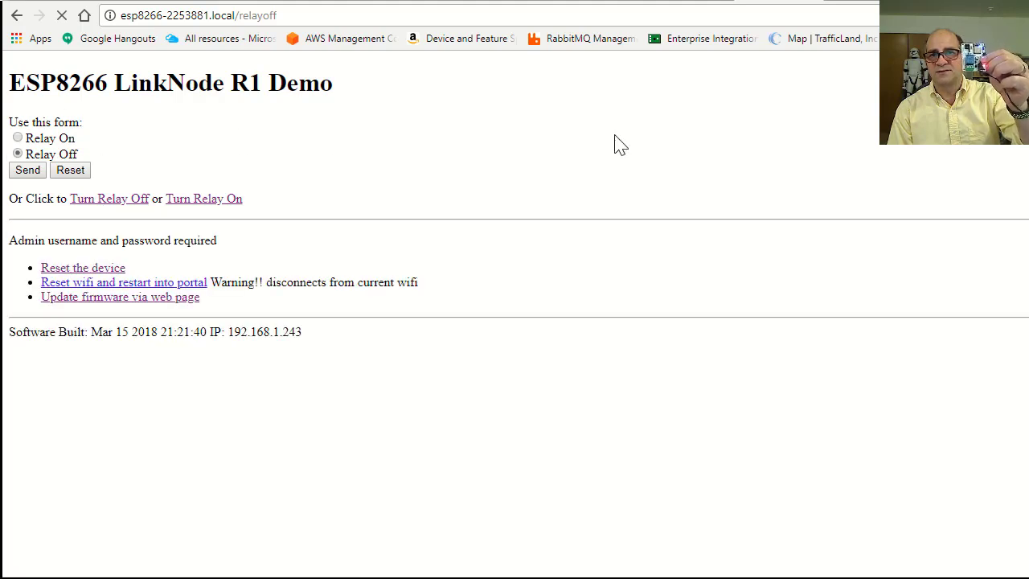
{"action": "left_click", "coordinate": [690, 2]}
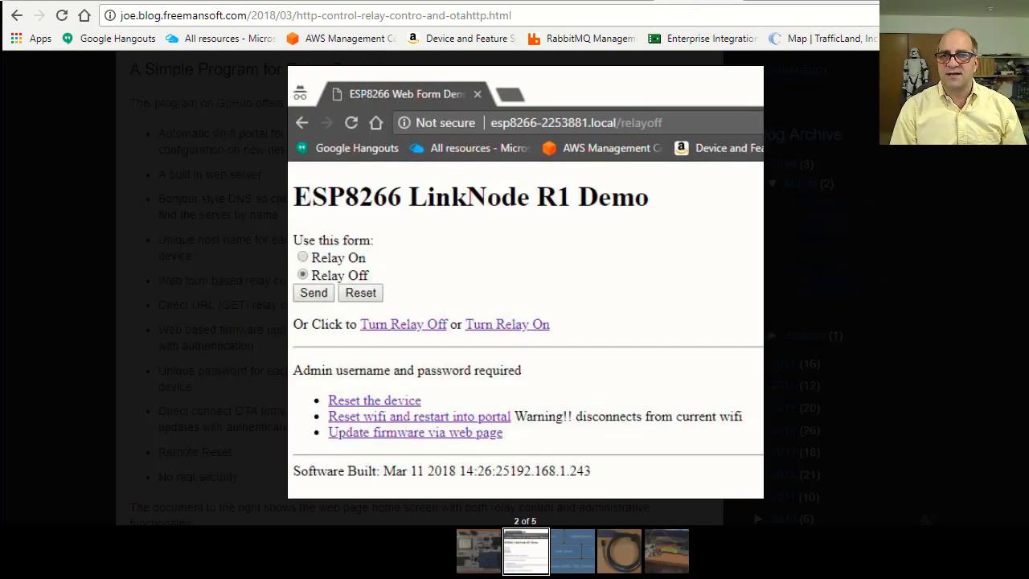
Close the enlarged gallery view of the ESP8266 LinkNode R1 Demo screenshot.
{"action": "key", "text": "Escape"}
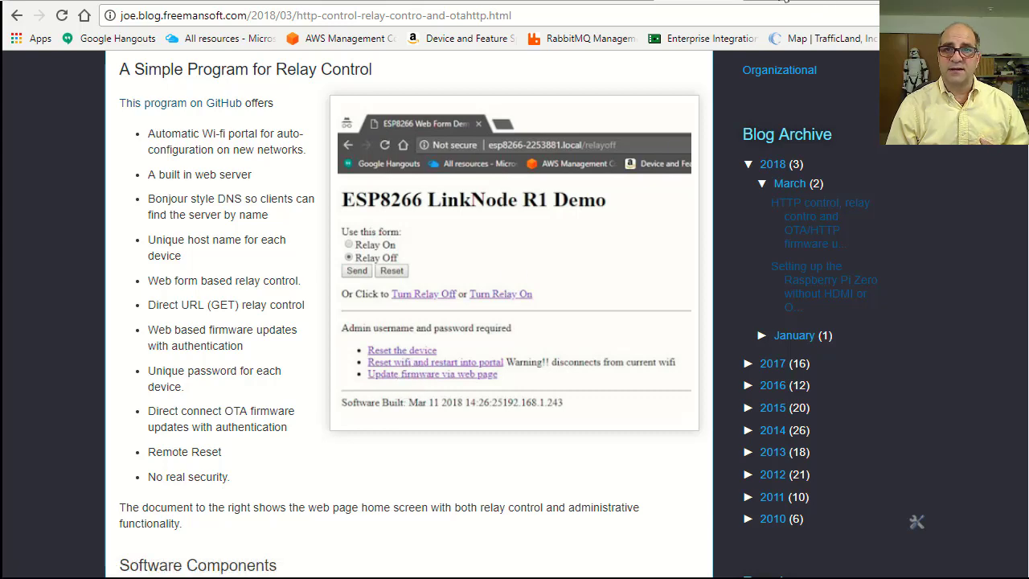
Bring up the ESP8266 Web Form tab showing the relayoff page.
{"action": "left_click", "coordinate": [772, 15]}
{"action": "left_click", "coordinate": [775, 4]}
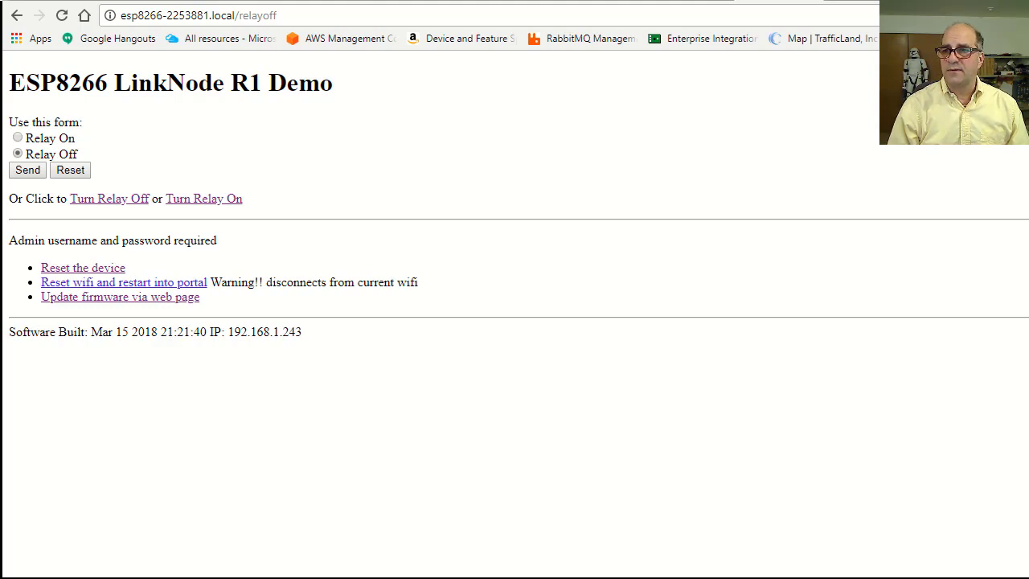
Recompile the Relay-OTA-demo sketch (329416 bytes, 31%) and confirm the port is set to COM3.
{"action": "key", "text": "alt+Tab"}
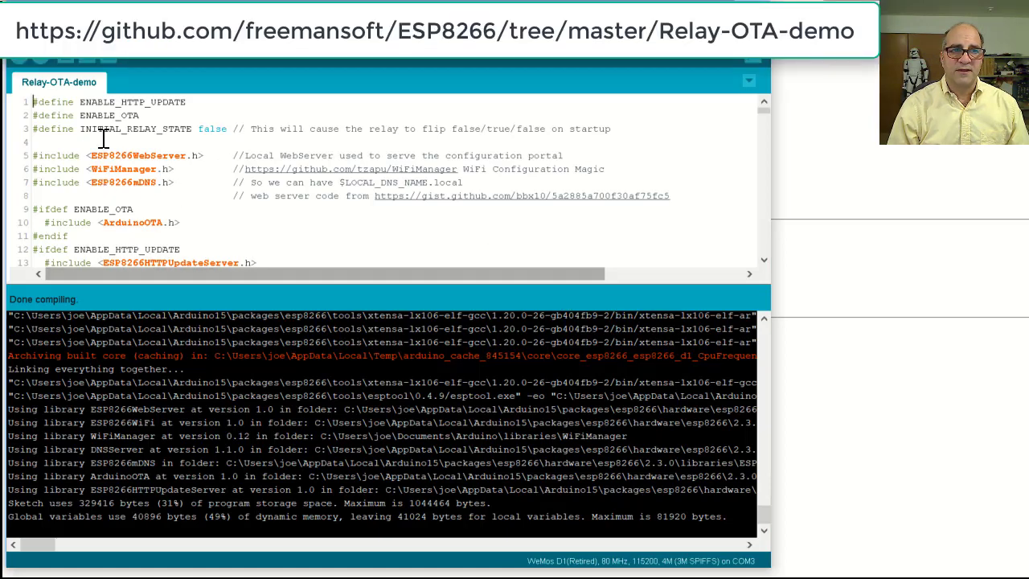
{"action": "left_click", "coordinate": [18, 58]}
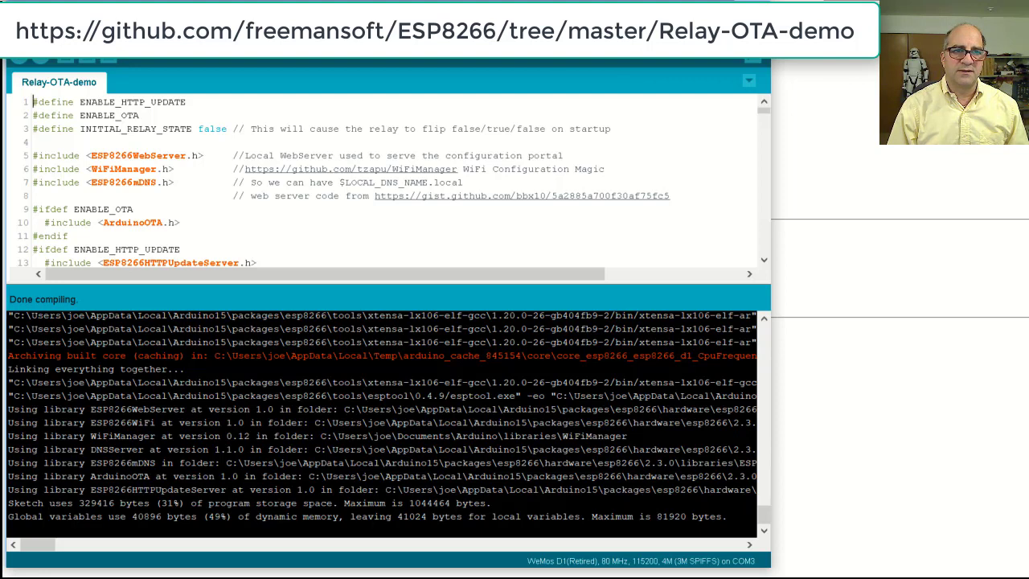
{"action": "key", "text": "alt+t"}
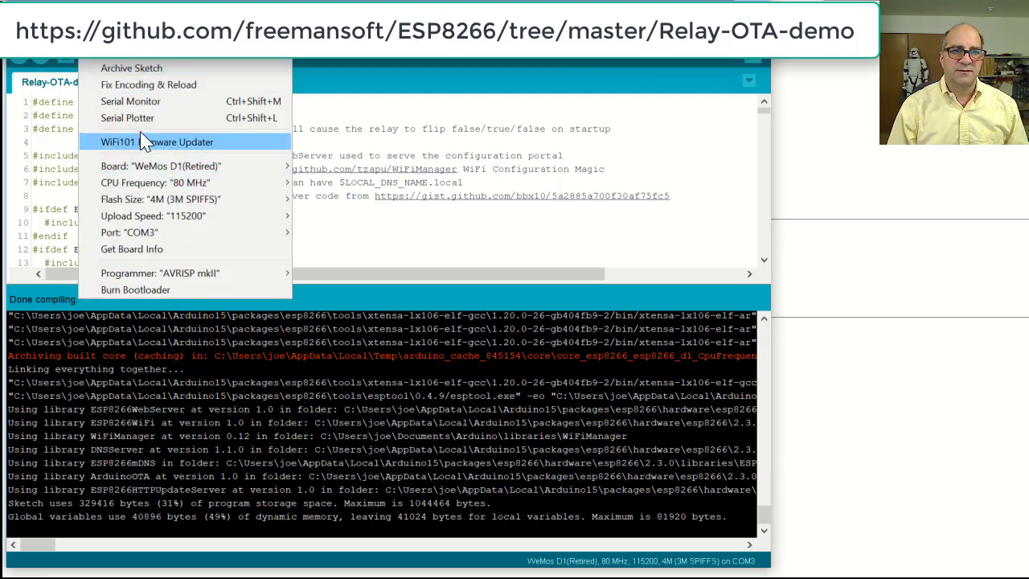
{"action": "mouse_move", "coordinate": [161, 231]}
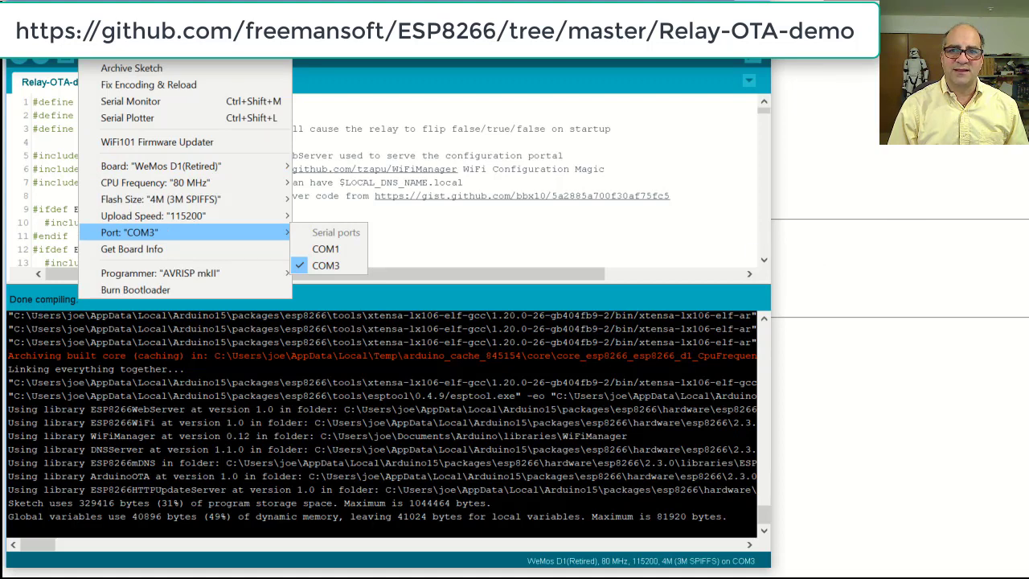
{"action": "key", "text": "Escape"}
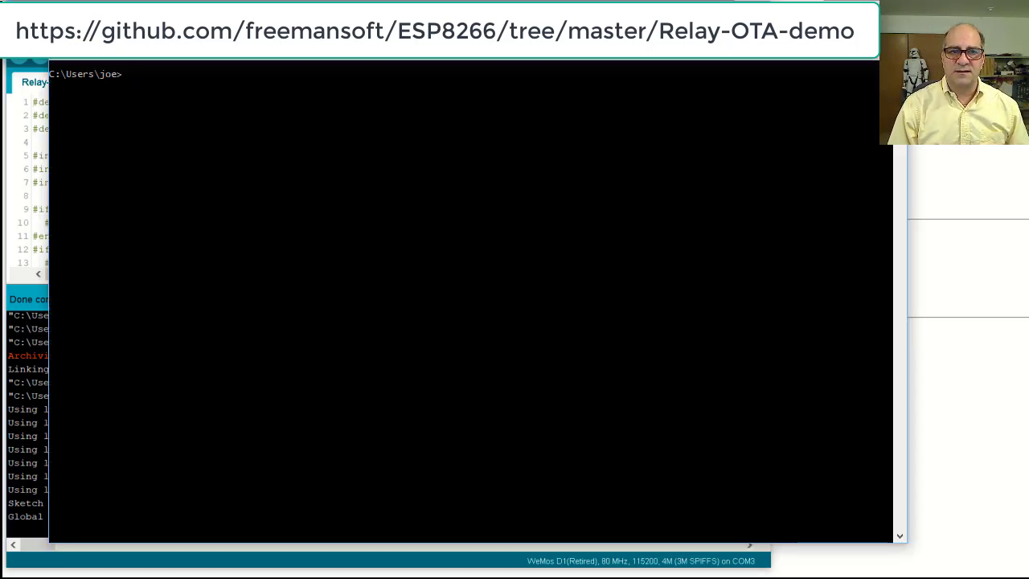
Paste the espota.py command for esp8266-2253881.local with the OTA password and Relay-OTA-demo.ino.bin.
{"action": "key", "text": "ctrl+v"}
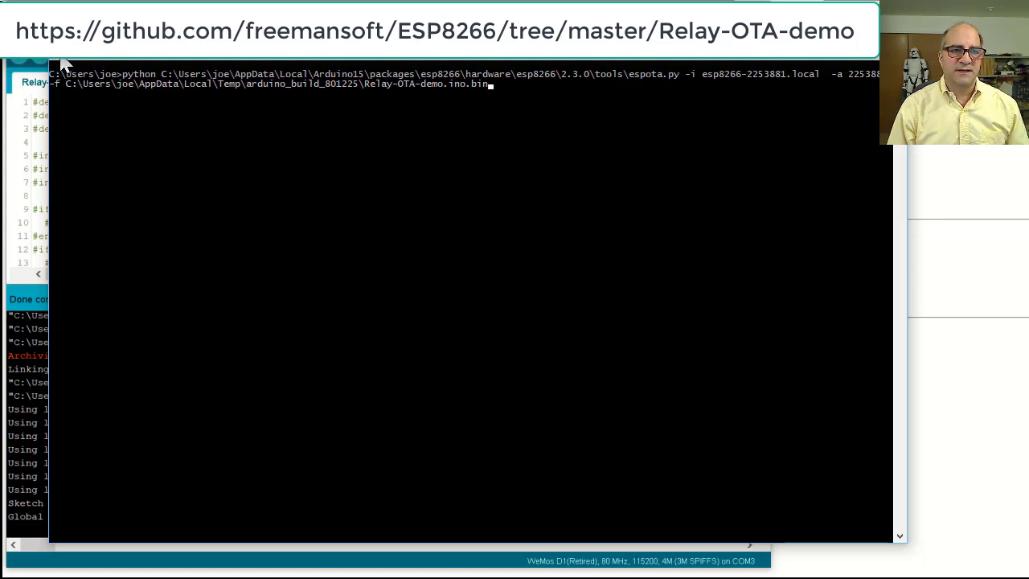
{"action": "right_click", "coordinate": [68, 63]}
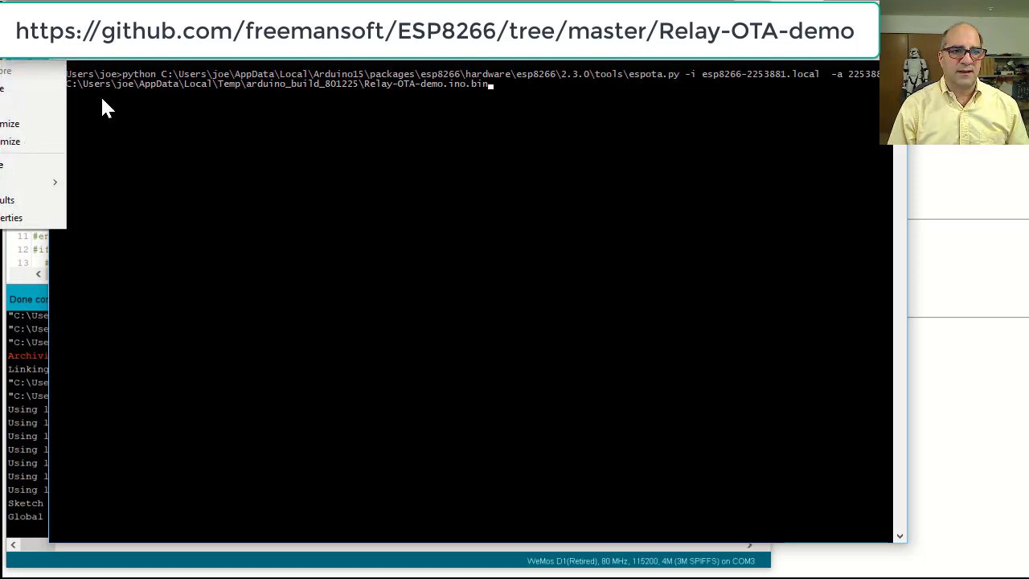
{"action": "left_click", "coordinate": [159, 153]}
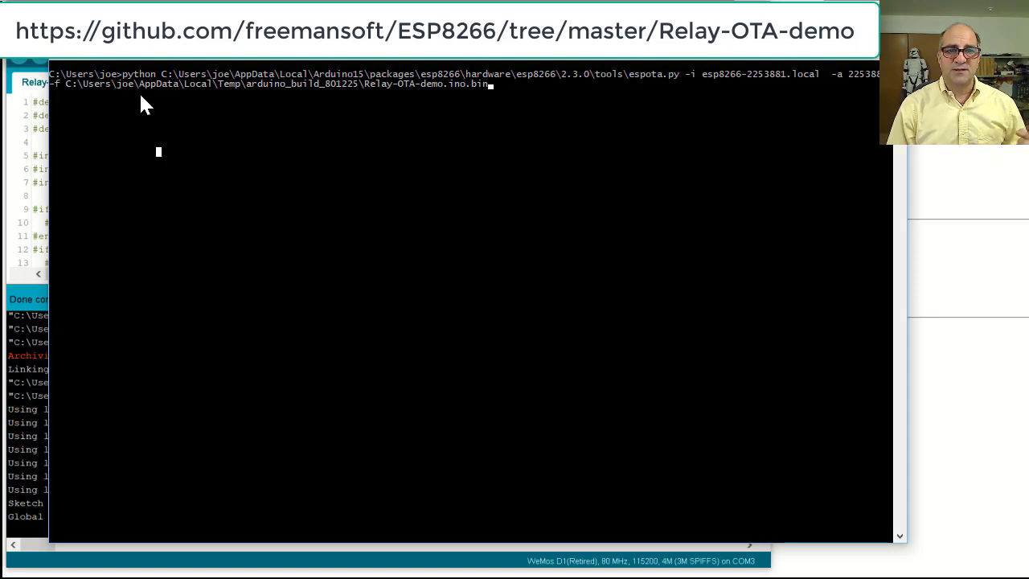
Position the COM3 Serial Monitor (115200 baud) beside the console holding the upload command.
{"action": "left_click", "coordinate": [31, 396]}
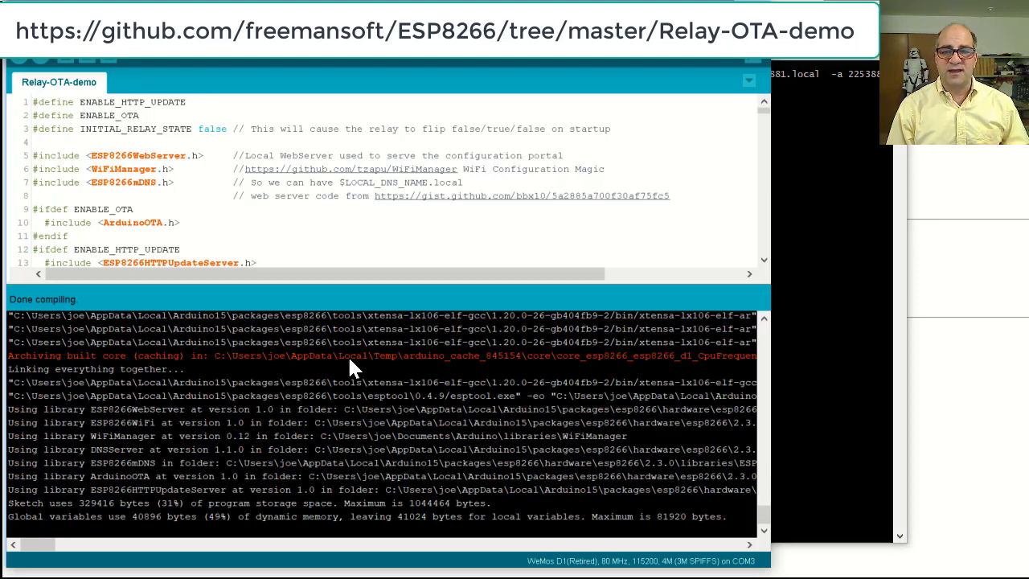
{"action": "left_click", "coordinate": [862, 319]}
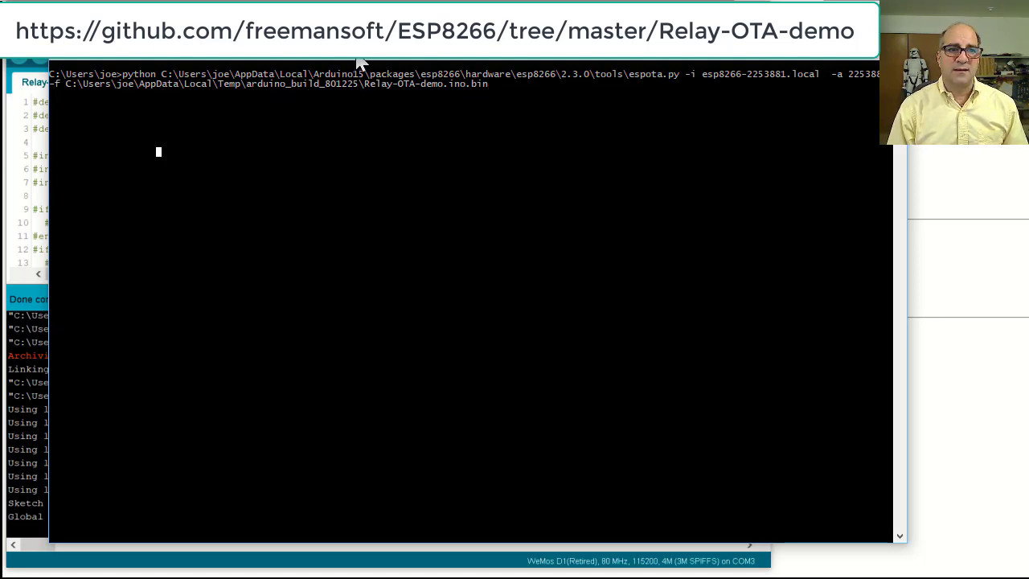
{"action": "left_click_drag", "start_coordinate": [360, 63], "coordinate": [331, 62]}
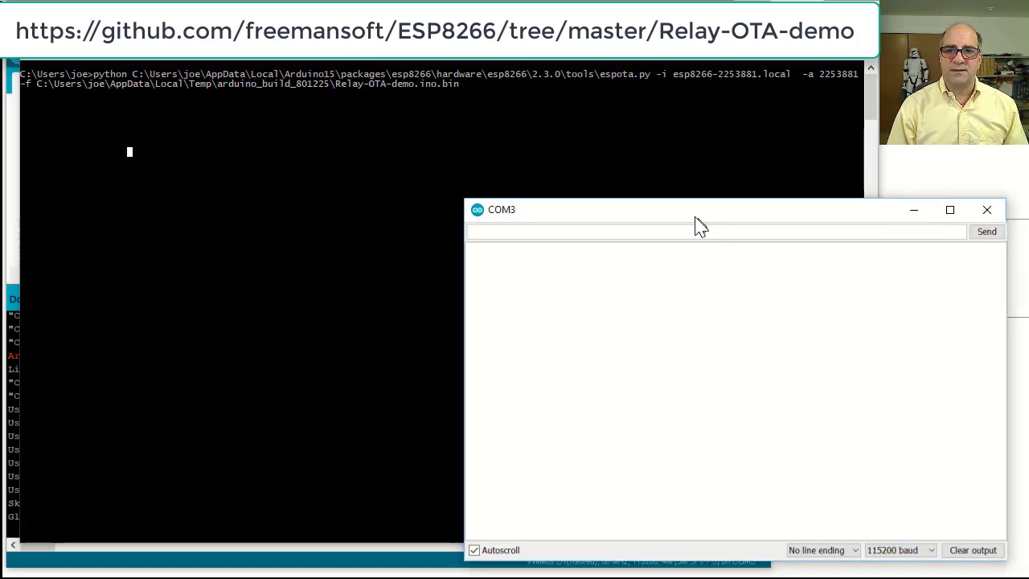
{"action": "left_click_drag", "start_coordinate": [695, 218], "coordinate": [719, 226]}
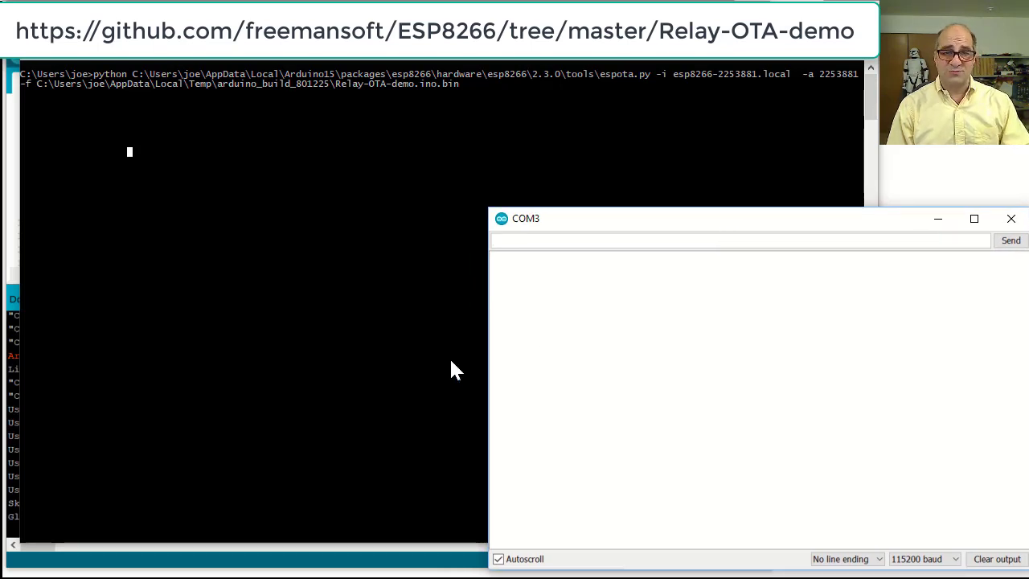
{"action": "left_click", "coordinate": [373, 303]}
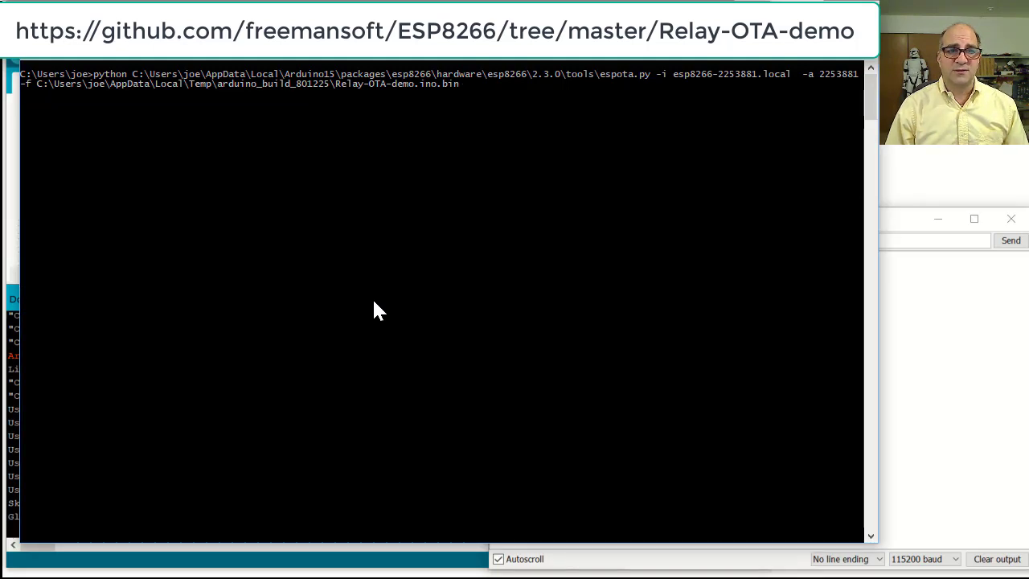
Run the espota.py upload of the Relay-OTA-demo firmware and follow it through to completion.
{"action": "key", "text": "Return"}
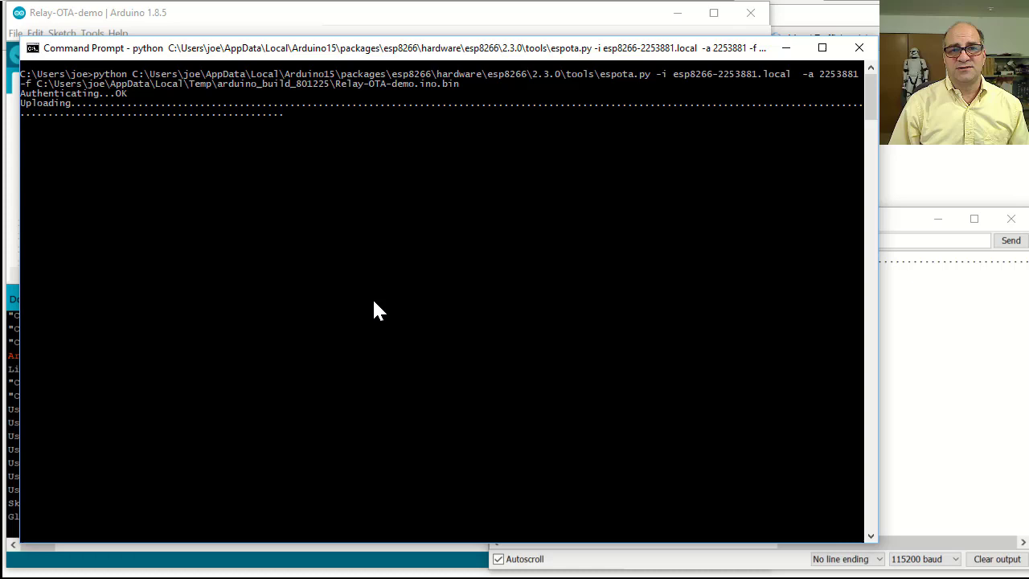
{"action": "left_click", "coordinate": [918, 381]}
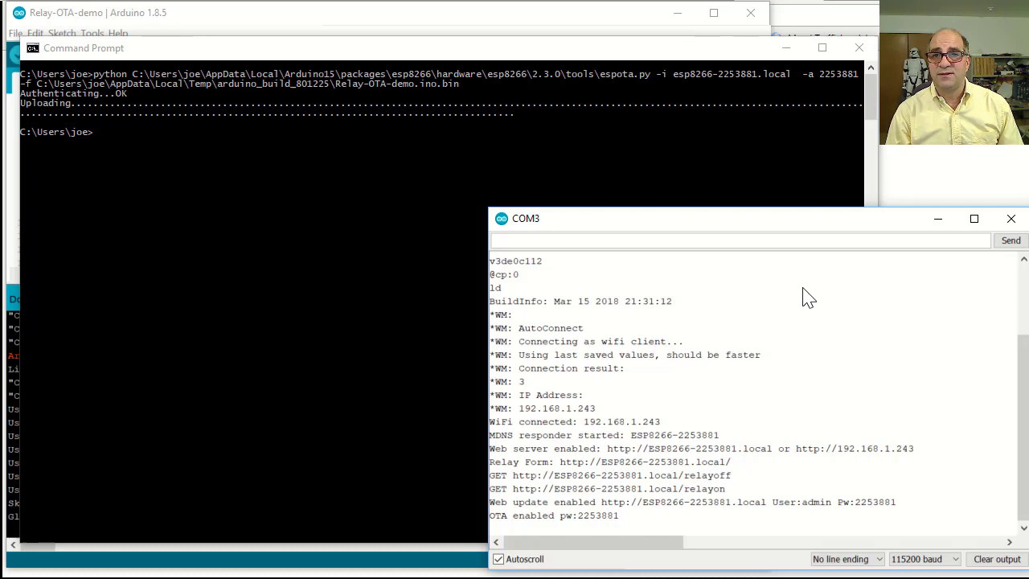
{"action": "left_click", "coordinate": [859, 4]}
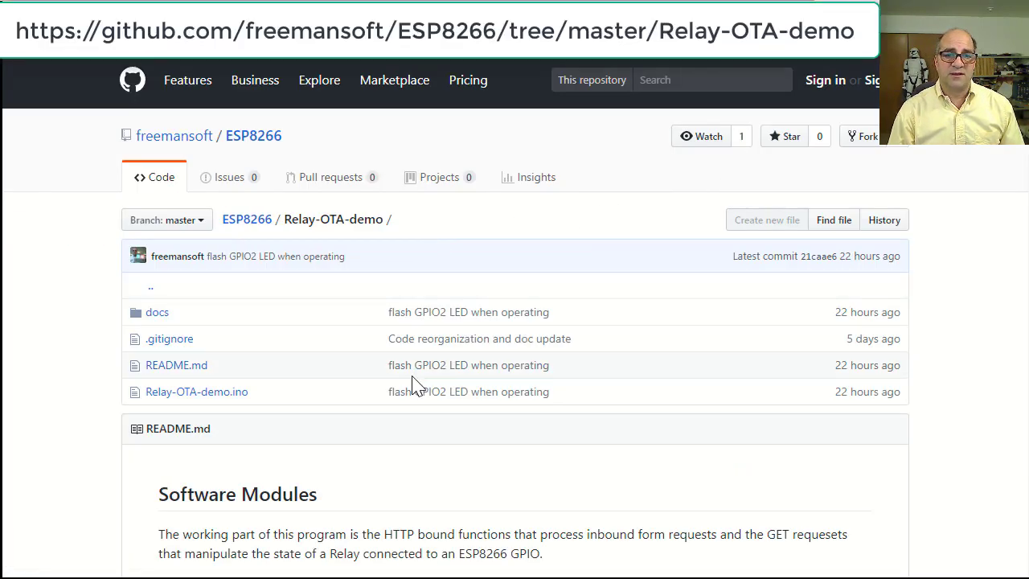
Scroll through the Relay-OTA-demo README's Software Modules section on GitHub.
{"action": "scroll", "coordinate": [417, 386], "scroll_direction": "down", "scroll_amount": 3}
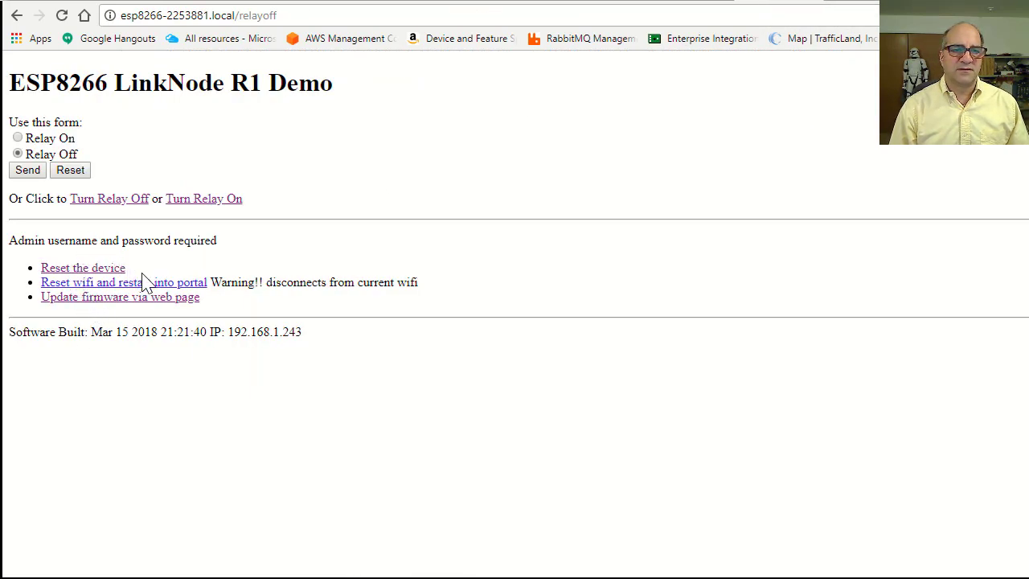
Open 'Update firmware via web page' and sign in as admin with the chip-id password, retrying after rejection.
{"action": "left_click", "coordinate": [150, 301]}
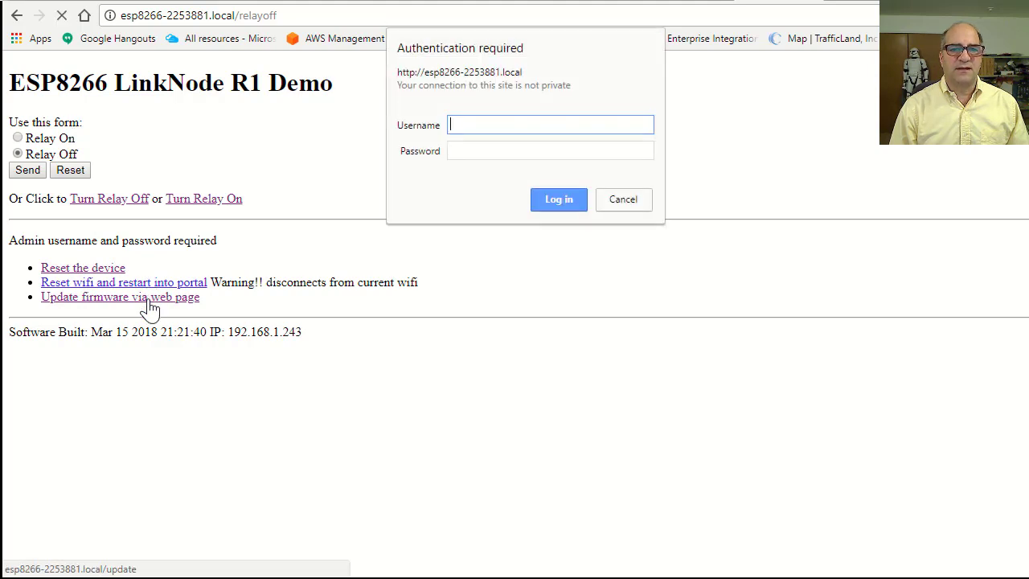
{"action": "type", "text": "admin"}
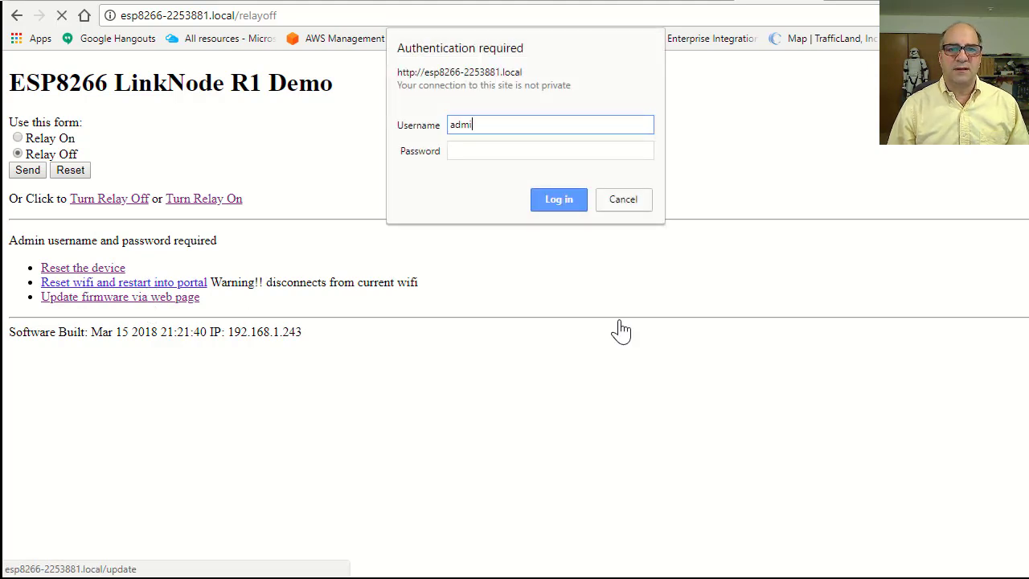
{"action": "key", "text": "Tab"}
{"action": "type", "text": "••••••"}
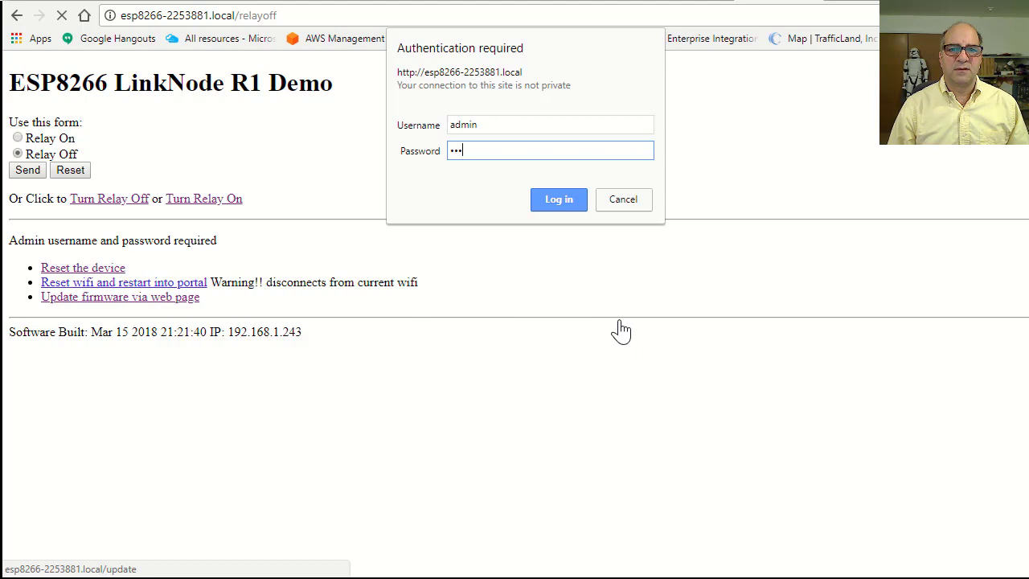
{"action": "key", "text": "Return"}
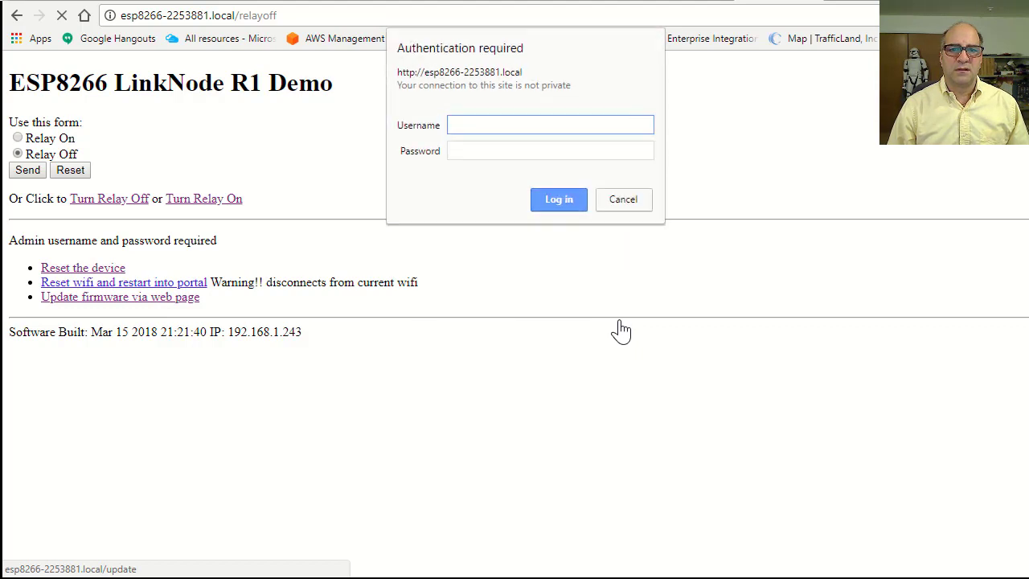
{"action": "type", "text": "a"}
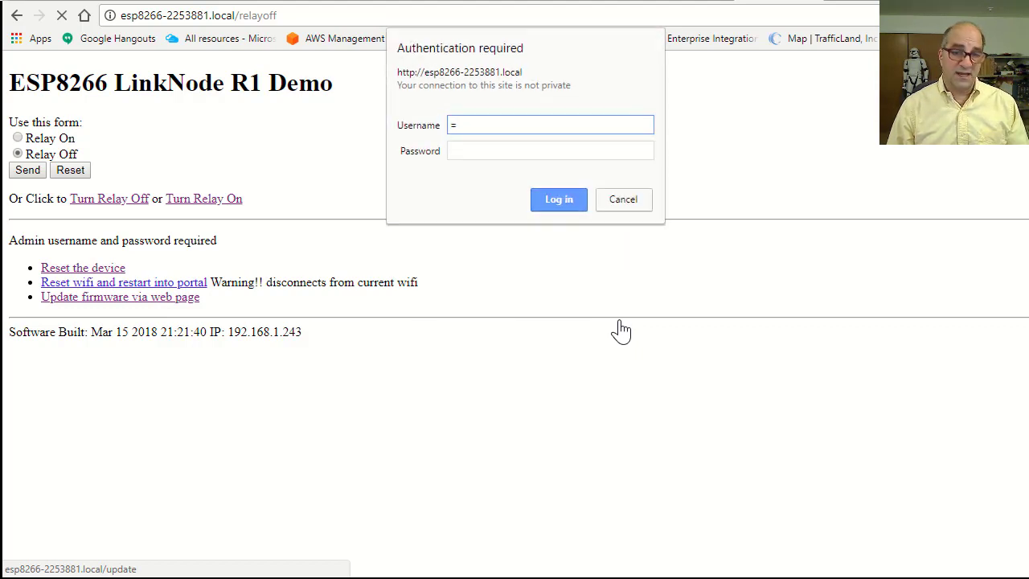
{"action": "key", "text": "BackSpace"}
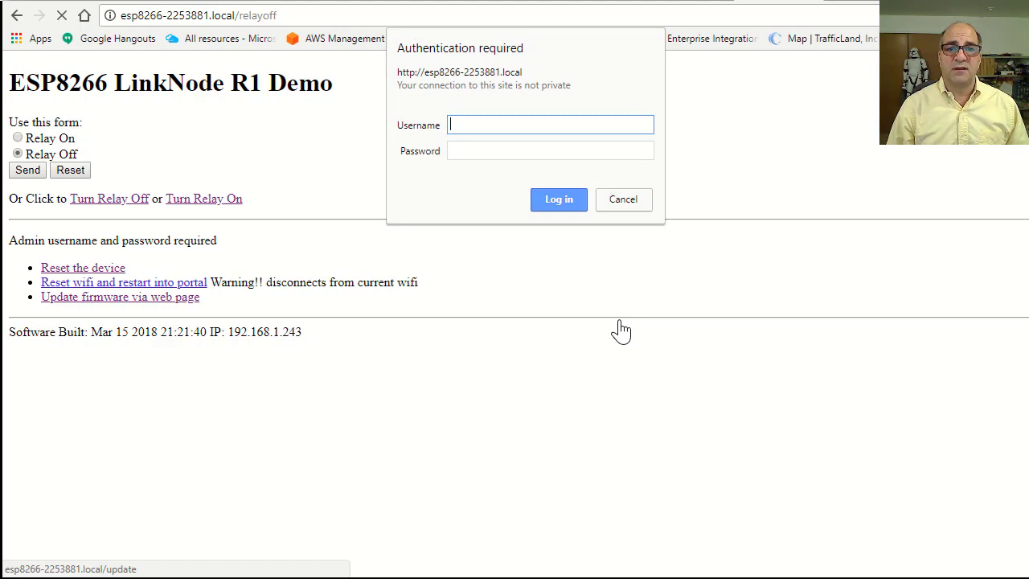
{"action": "type", "text": "admin"}
{"action": "key", "text": "Tab"}
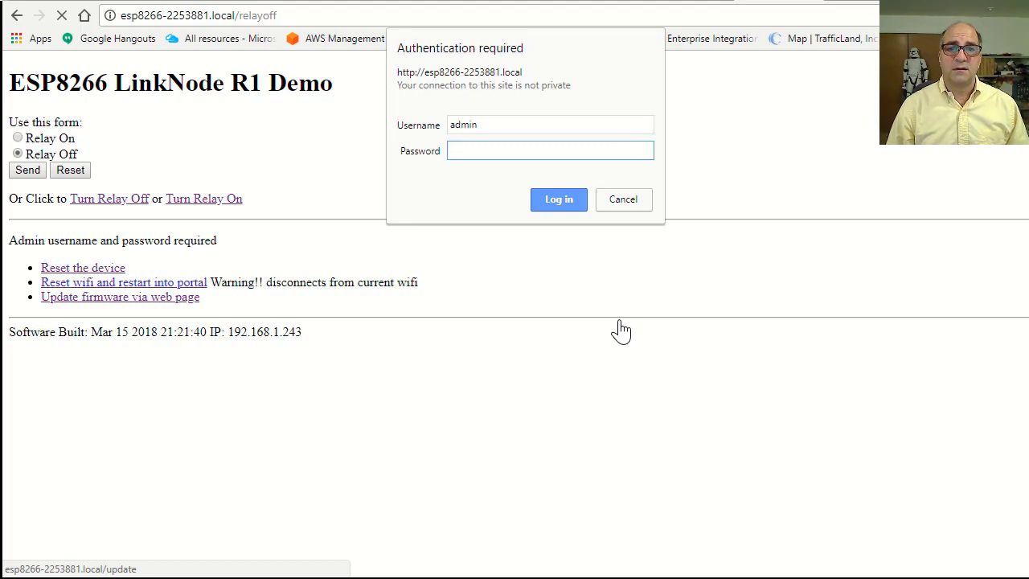
{"action": "type", "text": "••••••"}
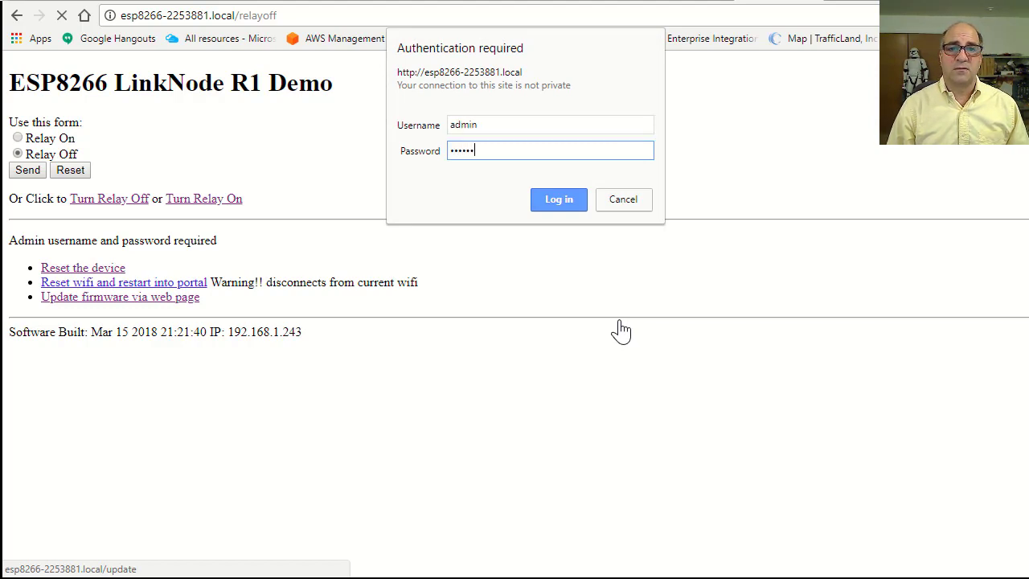
{"action": "key", "text": "Return"}
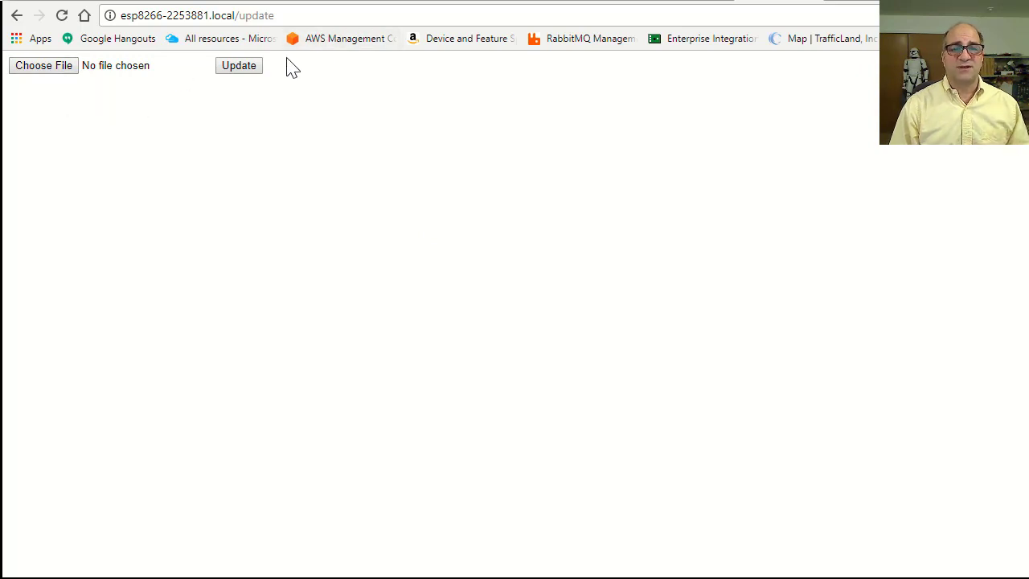
Go back from the firmware upload form to the LinkNode R1 Demo relayoff page.
{"action": "left_click", "coordinate": [17, 16]}
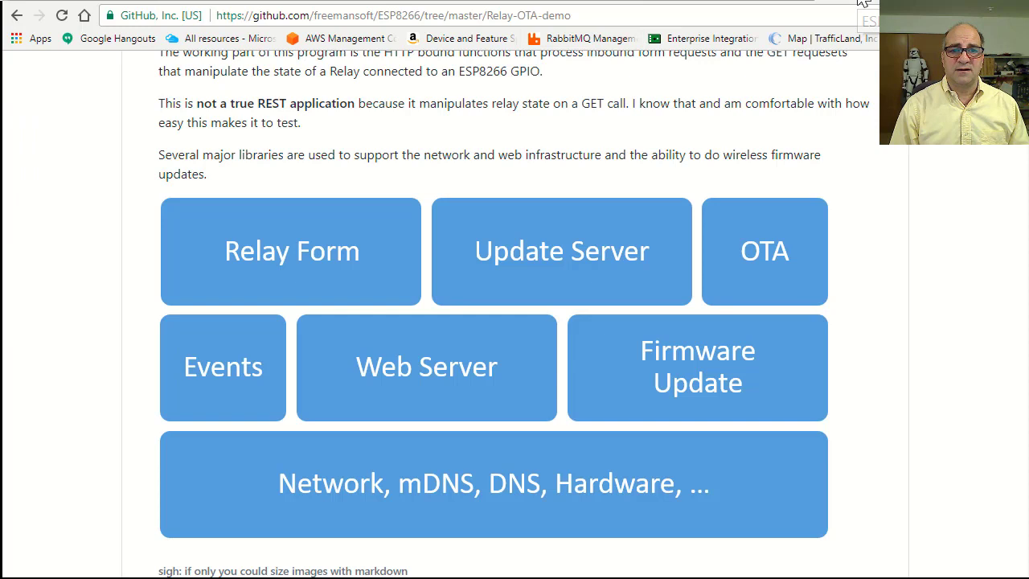
Read the GitHub README down to its Security section, then bring up the Arduino sketch.
{"action": "left_click", "coordinate": [864, 6]}
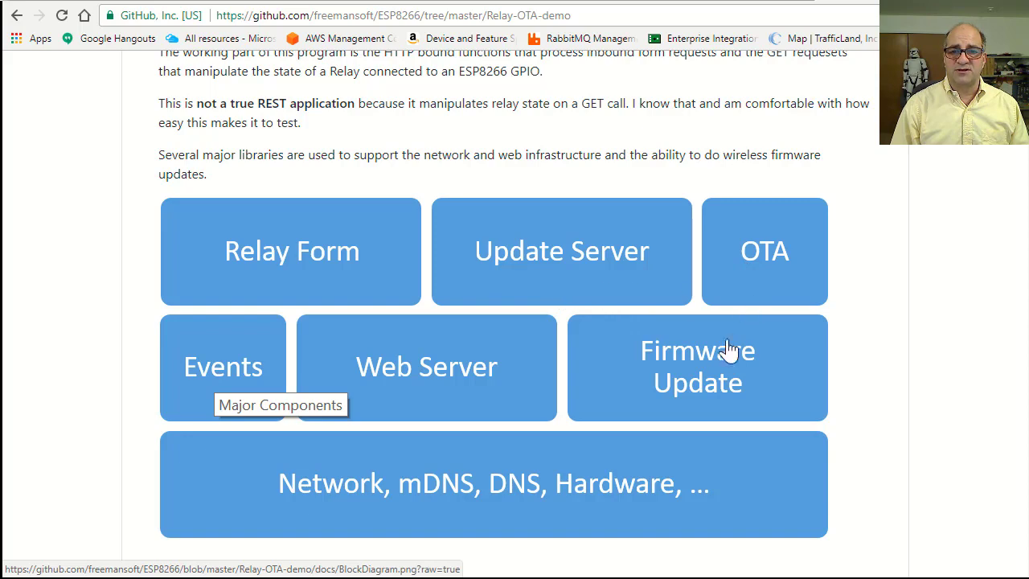
{"action": "scroll", "coordinate": [394, 301], "scroll_direction": "down", "scroll_amount": 4}
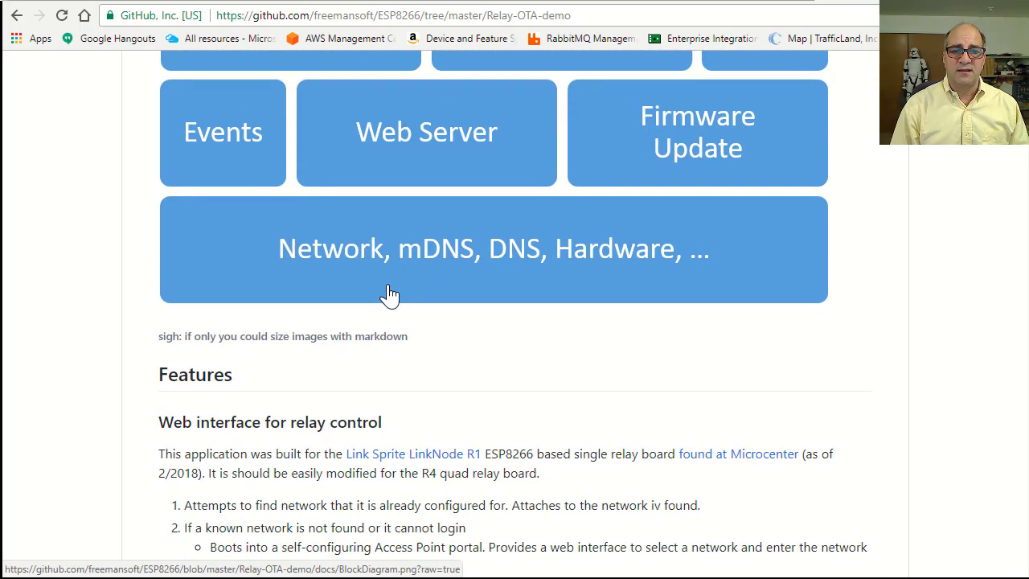
{"action": "scroll", "coordinate": [390, 295], "scroll_direction": "down", "scroll_amount": 3}
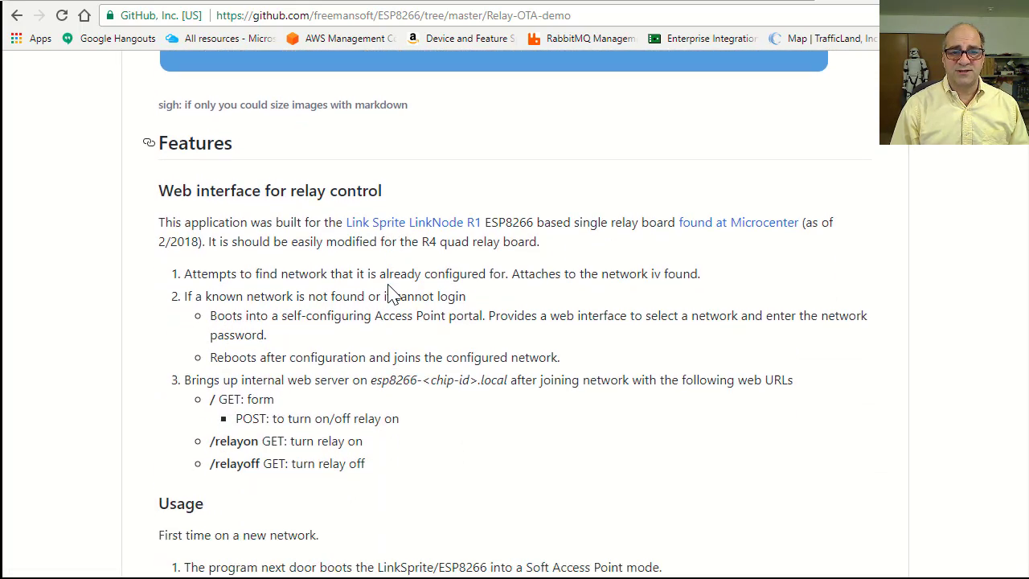
{"action": "scroll", "coordinate": [389, 295], "scroll_direction": "down", "scroll_amount": 4}
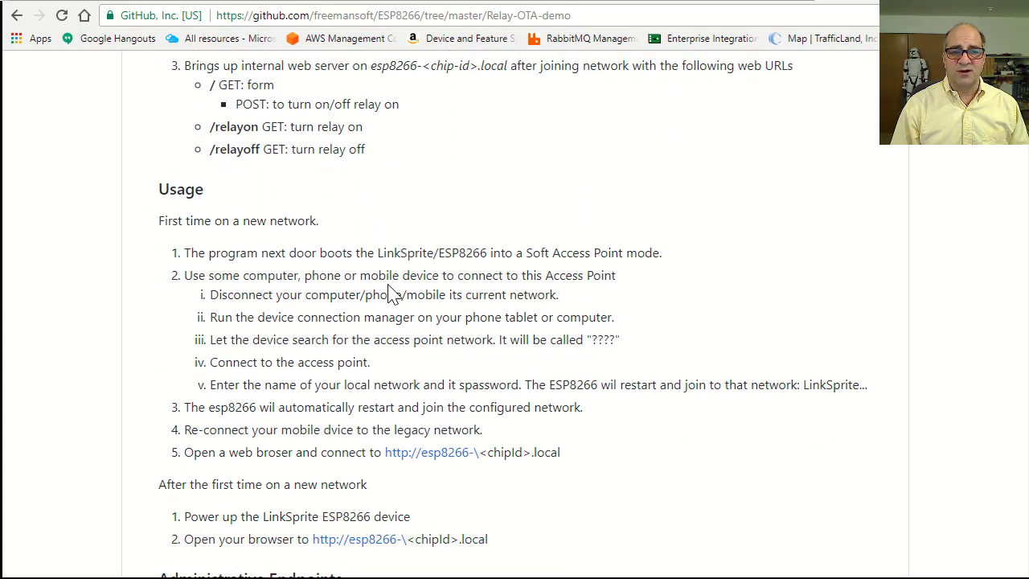
{"action": "scroll", "coordinate": [389, 295], "scroll_direction": "down", "scroll_amount": 5}
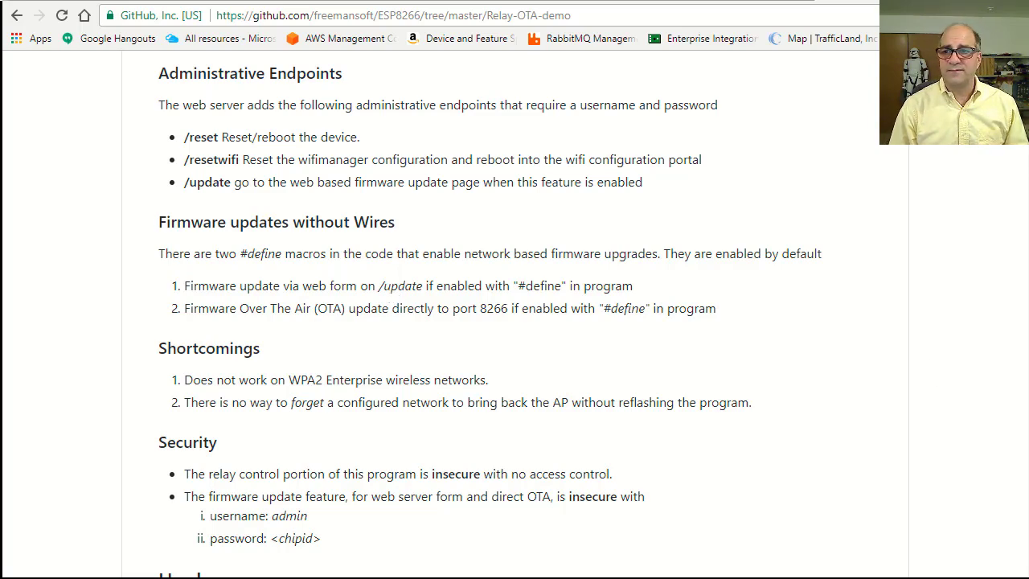
{"action": "key", "text": "alt+Tab"}
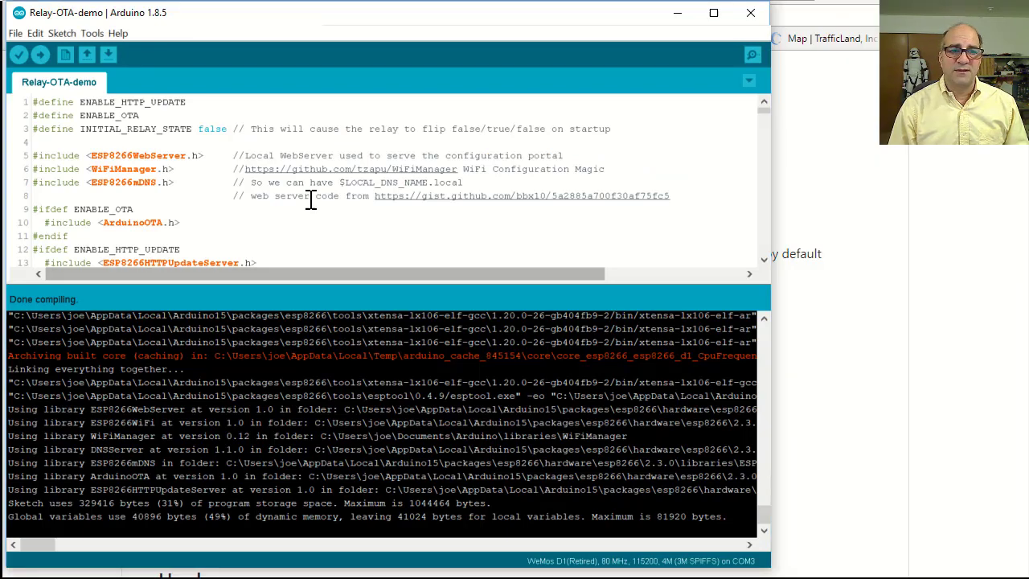
Review the Relay-OTA-demo compile output and RELAY_PIN and GPIO2_LED_PIN constants, then return to the browser.
{"action": "left_click_drag", "start_coordinate": [291, 329], "coordinate": [327, 442]}
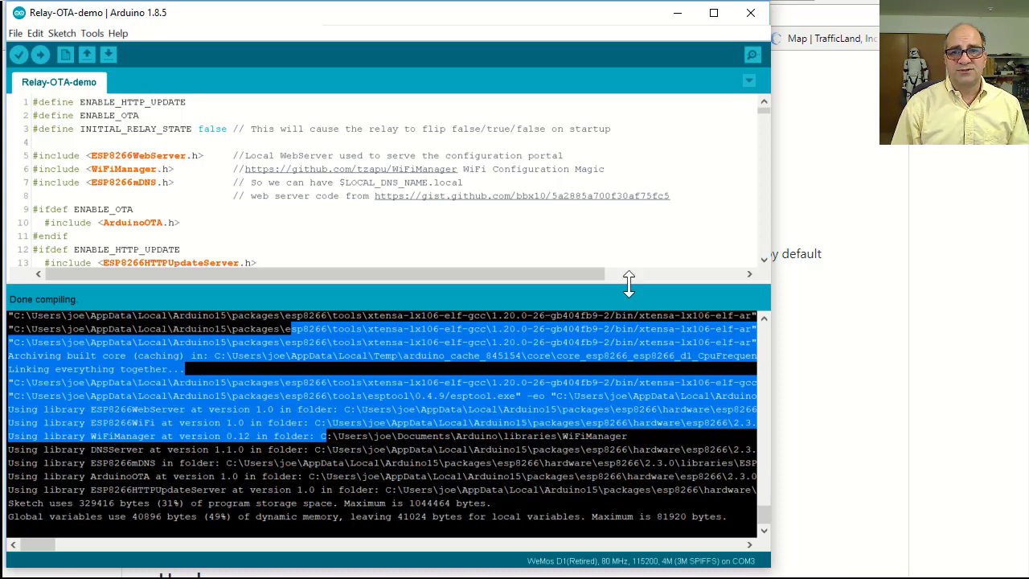
{"action": "left_click", "coordinate": [764, 259]}
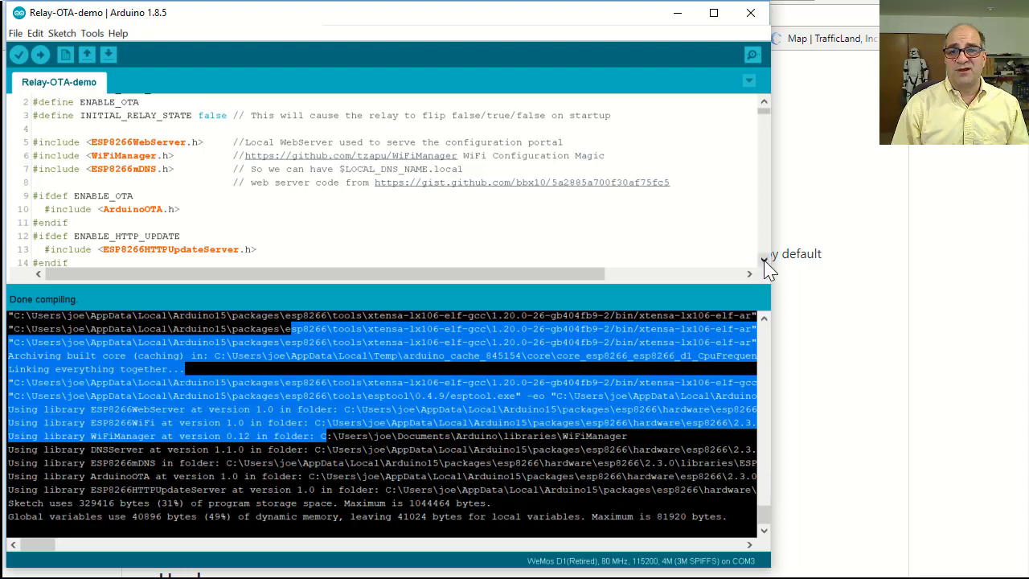
{"action": "scroll", "coordinate": [764, 259], "scroll_direction": "down", "scroll_amount": 1}
{"action": "scroll", "coordinate": [764, 259], "scroll_direction": "down", "scroll_amount": 5}
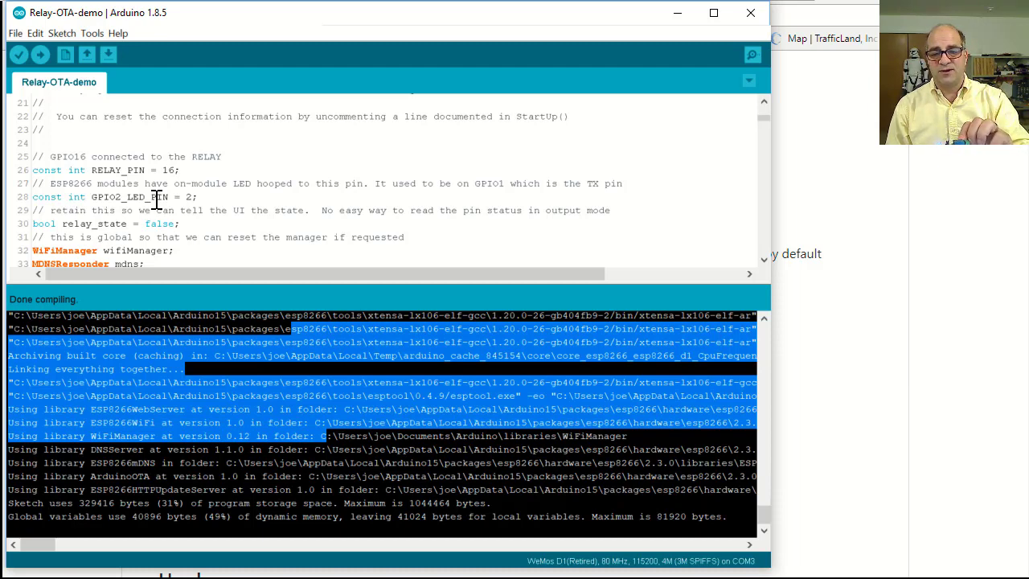
{"action": "left_click", "coordinate": [875, 252]}
On the 21:31:12-build device page, turn the relay on, then back off.
{"action": "left_click", "coordinate": [776, 3]}
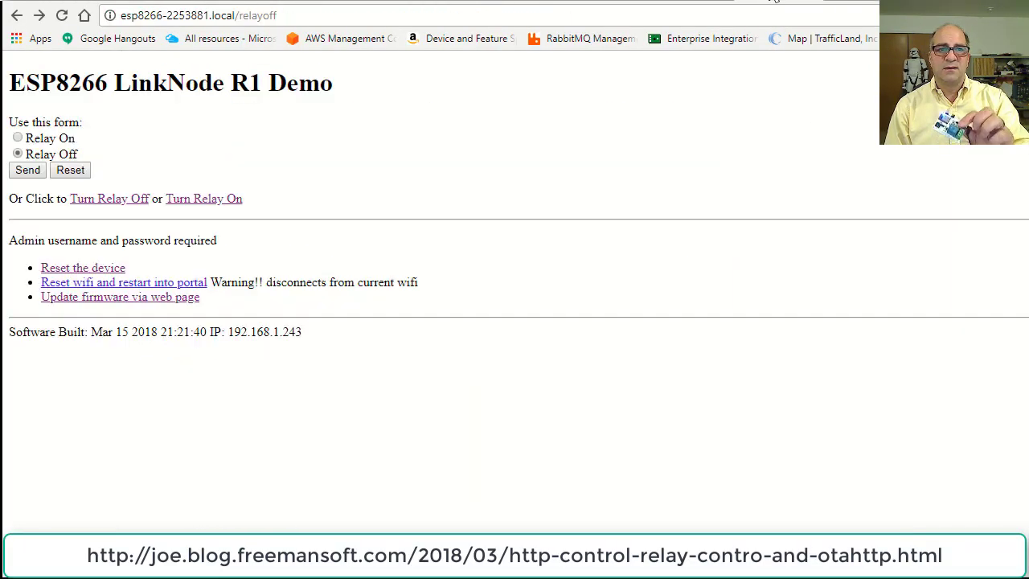
{"action": "left_click", "coordinate": [221, 204]}
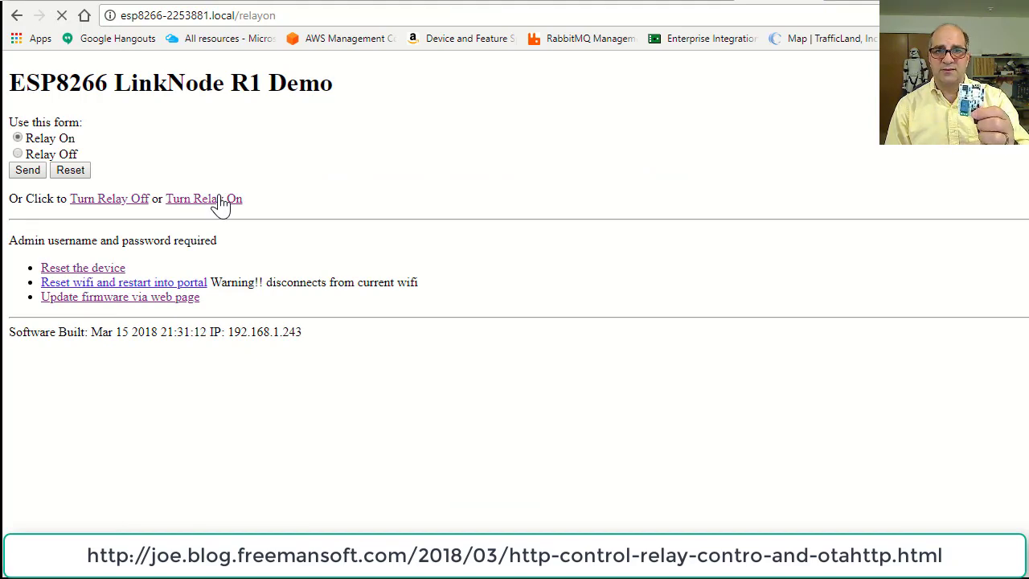
{"action": "right_click", "coordinate": [115, 200]}
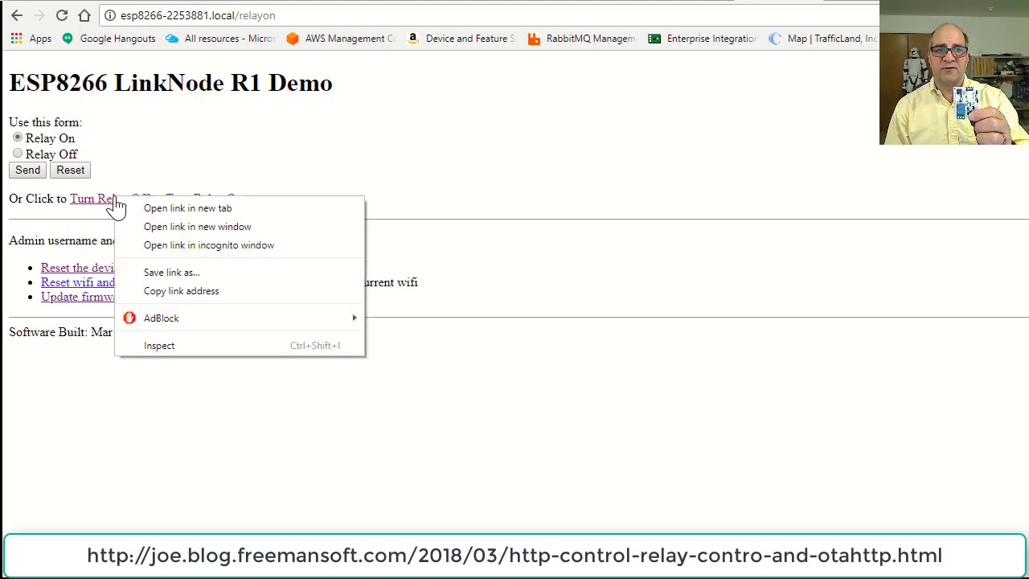
{"action": "left_click", "coordinate": [102, 202]}
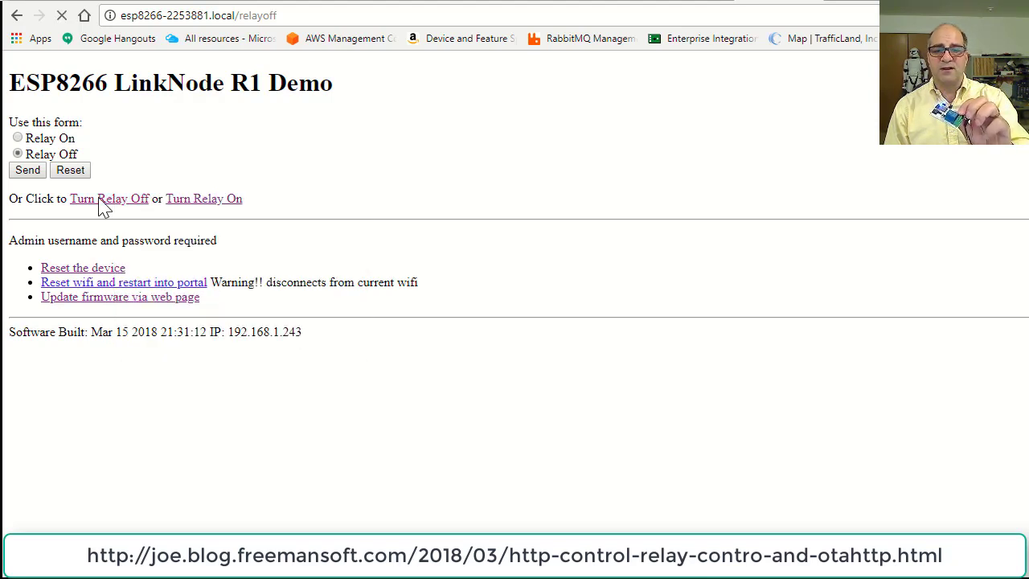